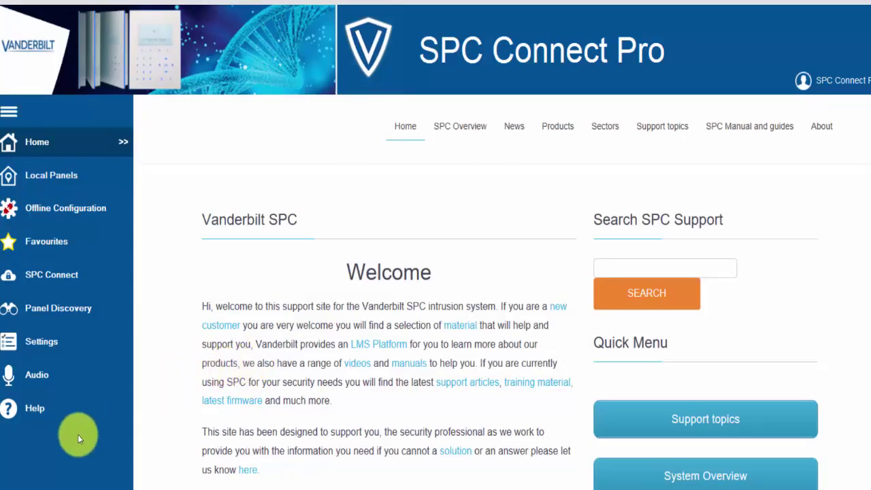
- Go to the Audio bundles page and start editing the spc_audio_en_Copy_11 bundle
click(35, 385)
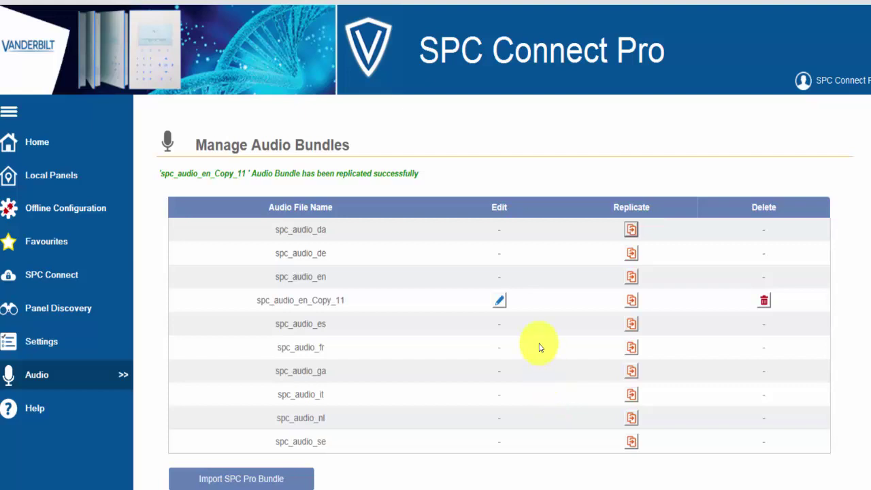
click(499, 300)
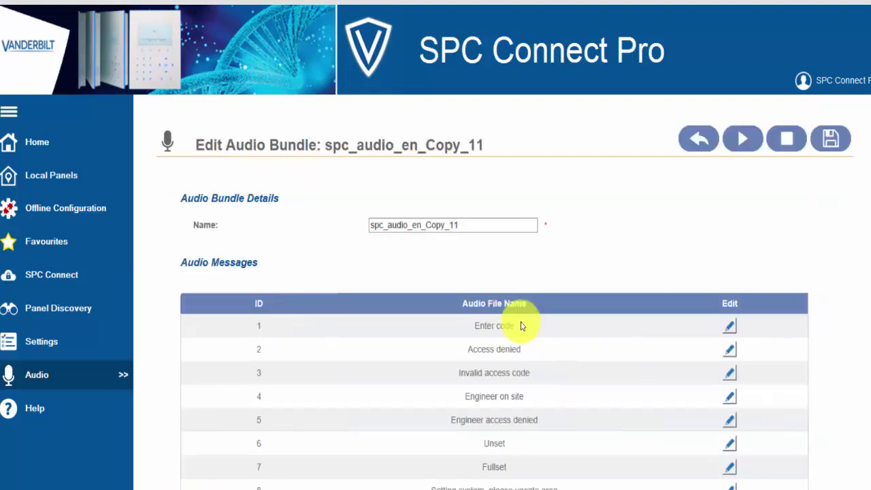
- Replace the bundle name with 'English custom' and save the bundle
drag(465, 225, 282, 222)
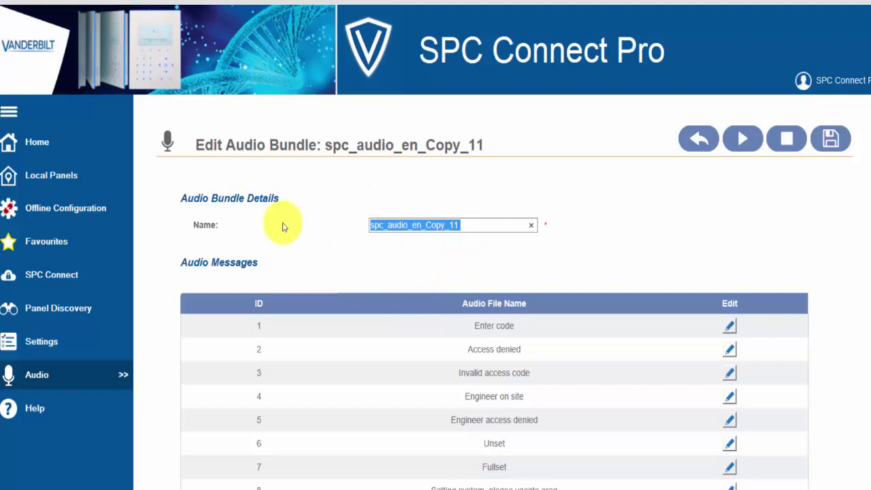
text(En)
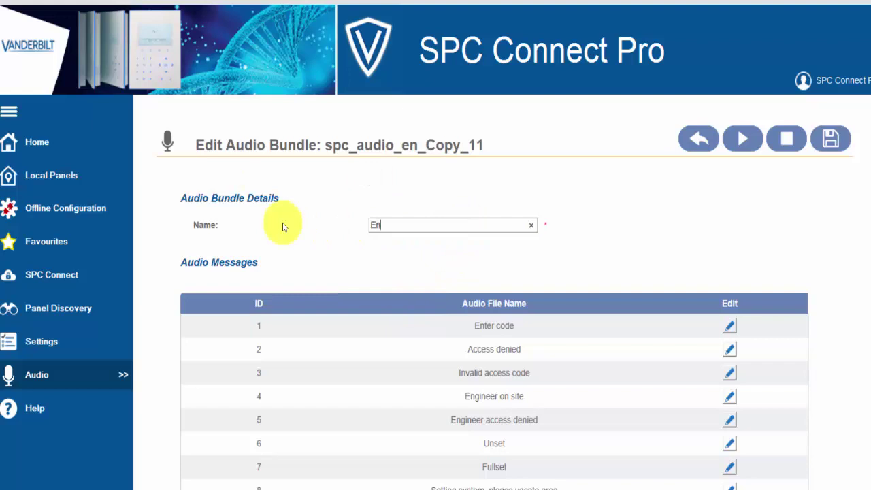
text(glish custom)
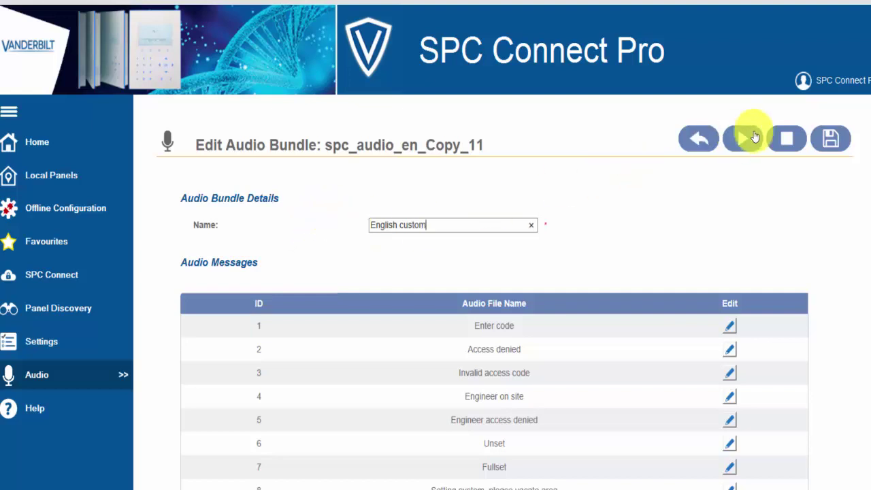
click(832, 140)
scroll(596, 290, down, 1)
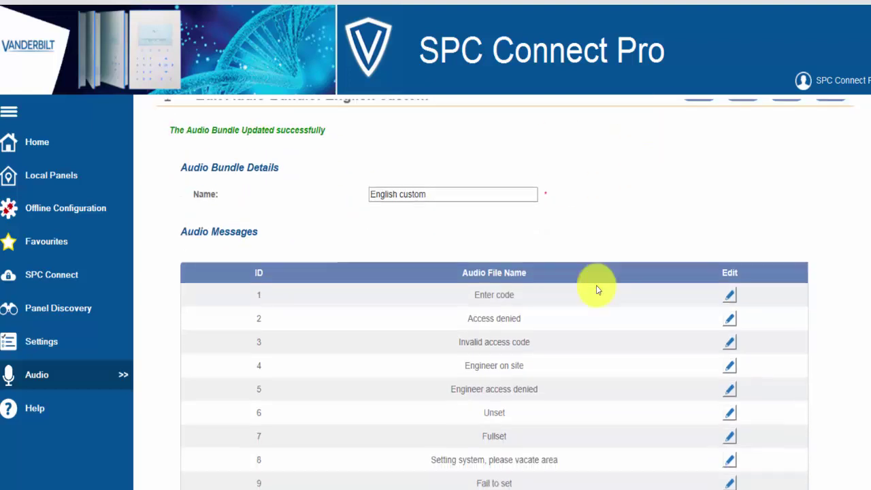
scroll(596, 290, down, 8)
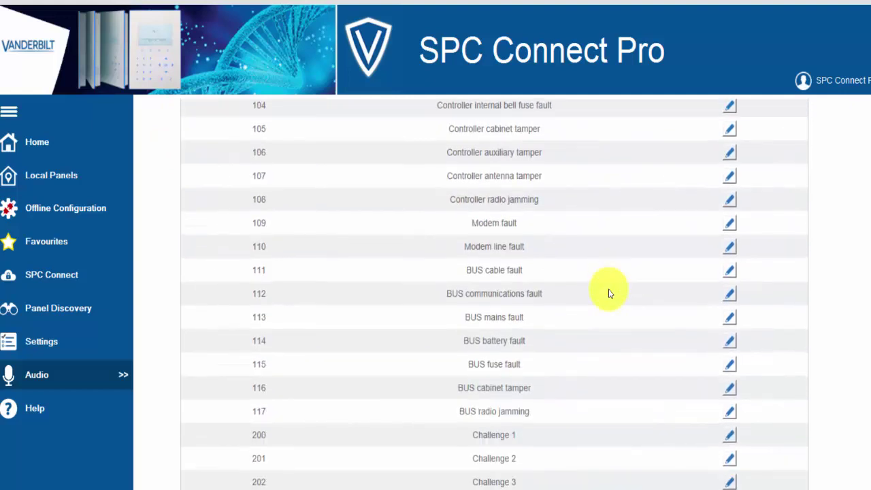
scroll(606, 294, down, 4)
scroll(605, 294, up, 5)
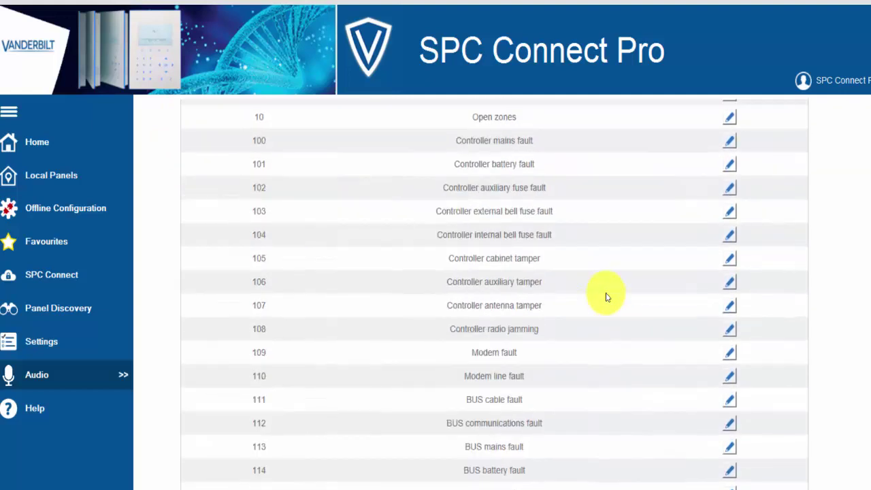
scroll(607, 297, down, 5)
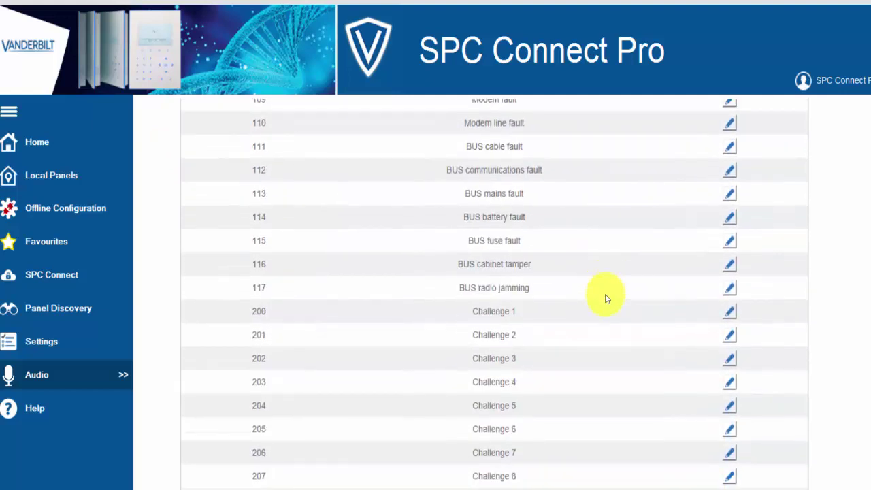
scroll(605, 295, up, 7)
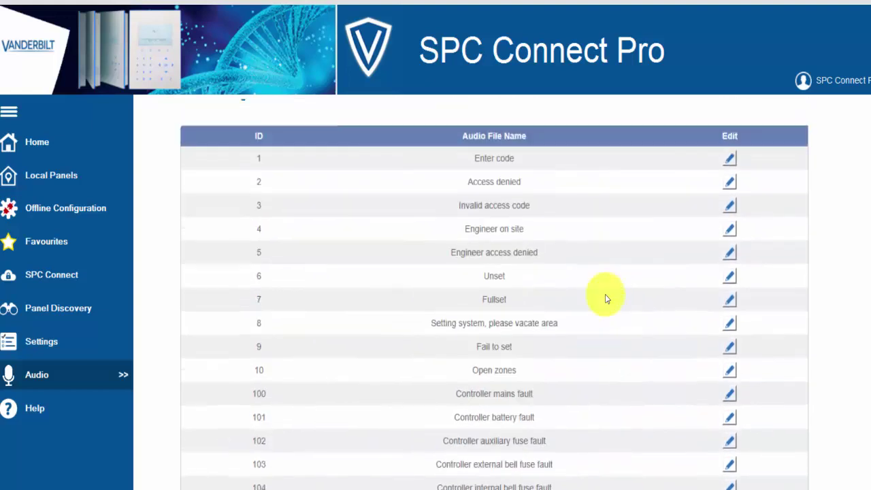
scroll(606, 298, down, 5)
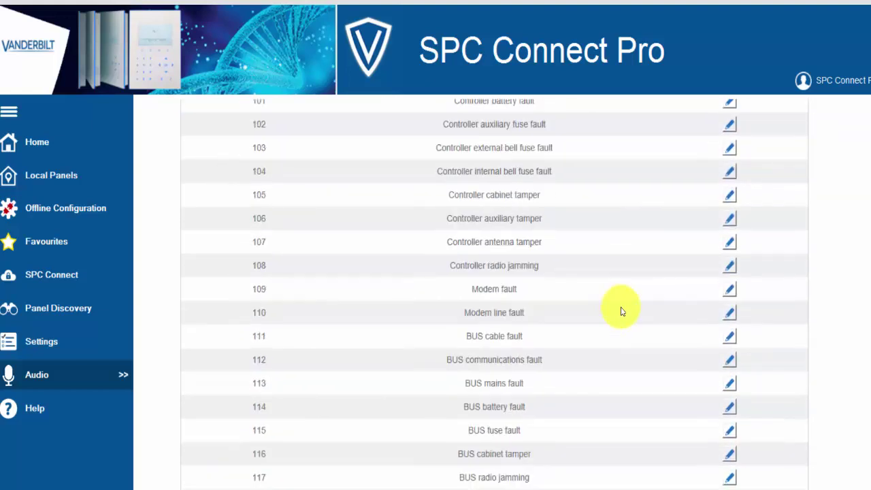
scroll(621, 311, up, 1)
scroll(620, 311, up, 4)
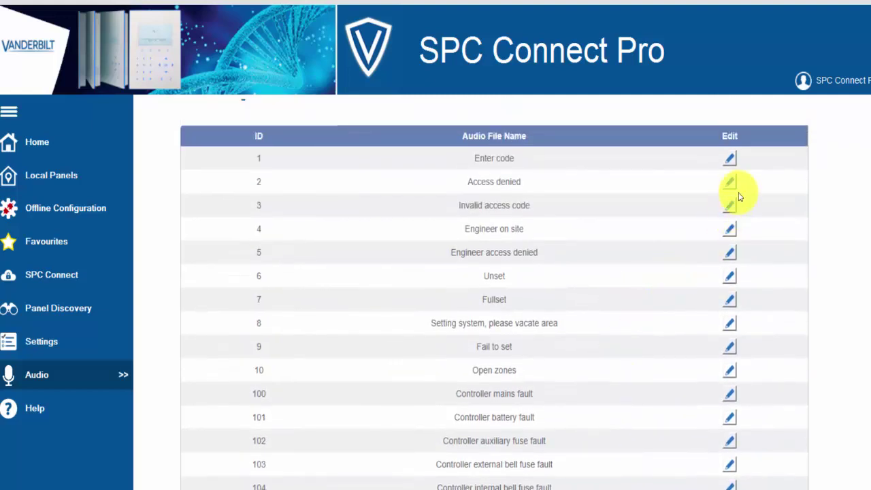
- Edit the Enter code message so its text reads 'please Enter code'
click(730, 159)
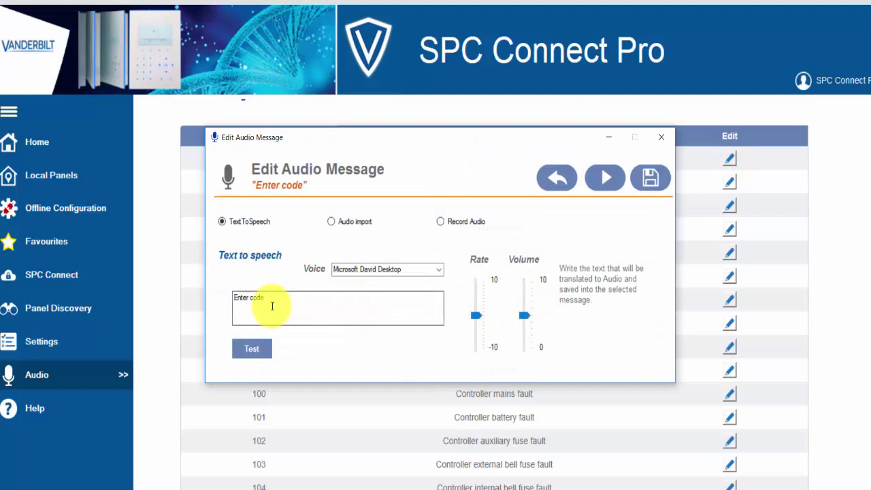
drag(274, 302, 215, 302)
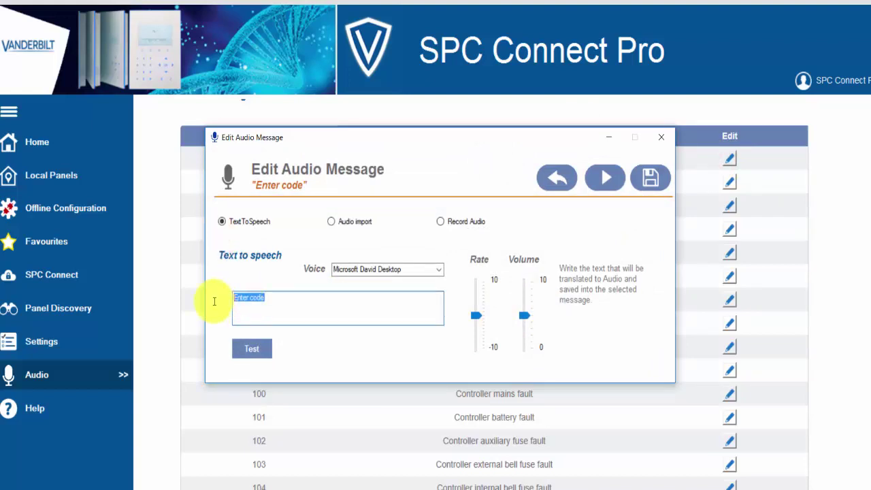
click(213, 305)
text(please)
click(204, 276)
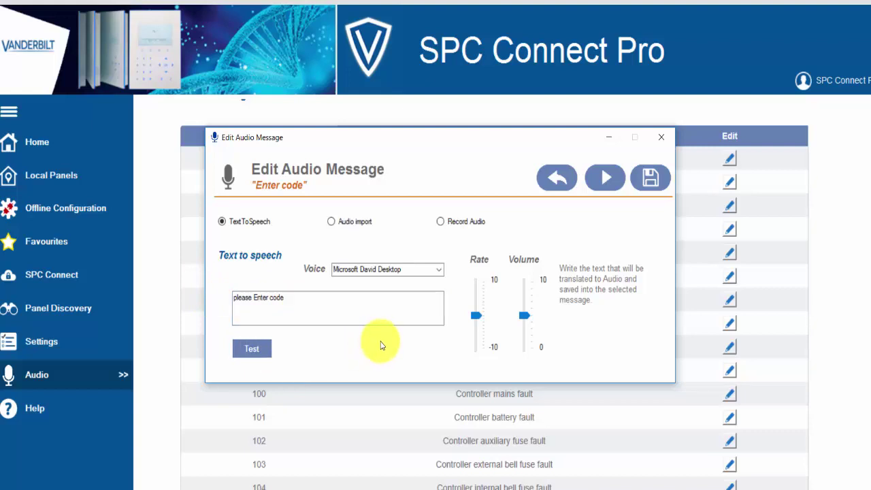
- Keep the current voice, raise the speech rate slightly, and switch to WAV audio import
click(430, 271)
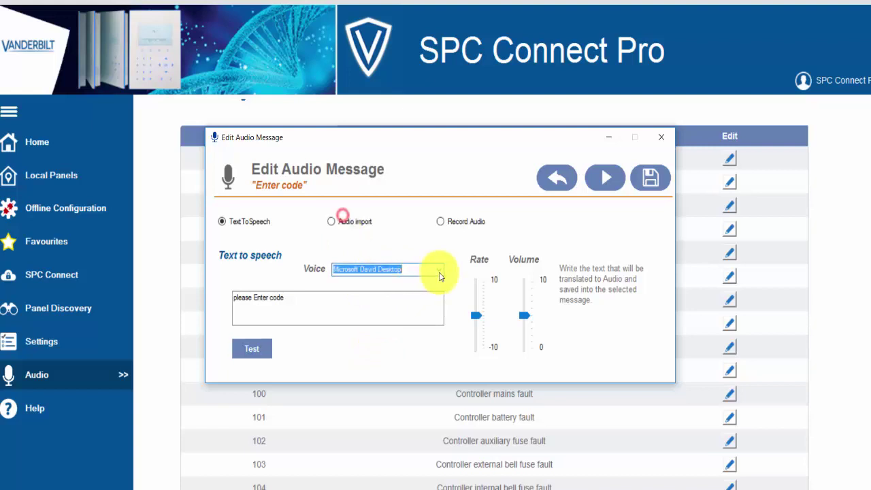
click(350, 217)
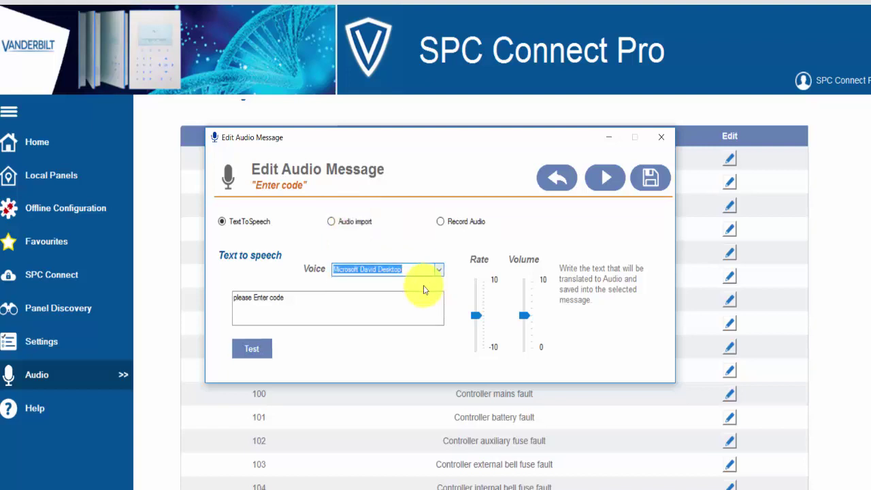
click(382, 251)
click(476, 310)
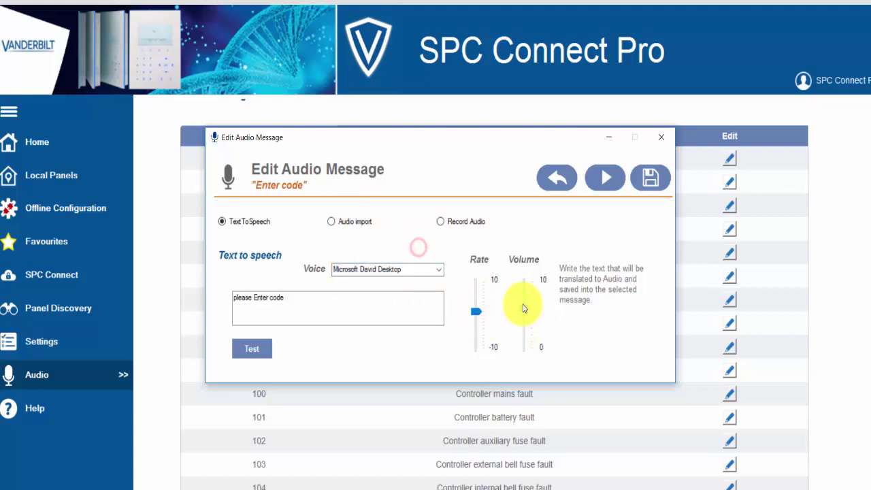
click(332, 224)
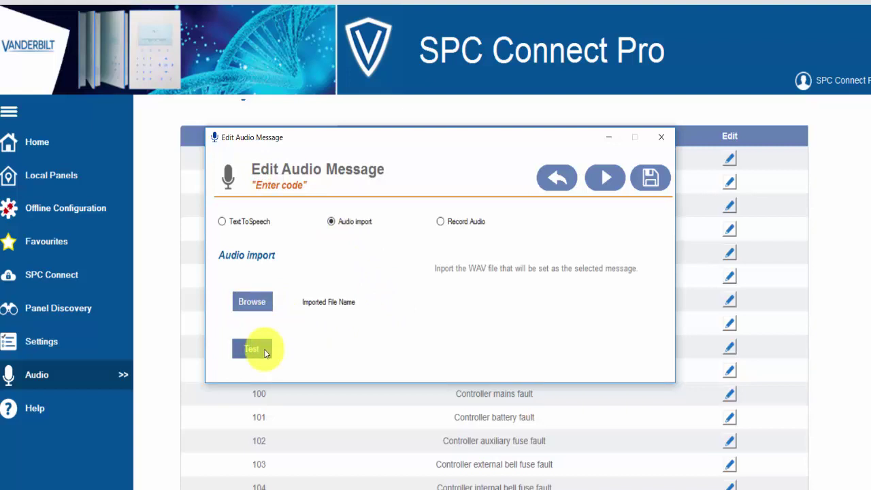
- Record a few seconds of microphone audio, then set the message back to TextToSpeech
click(440, 222)
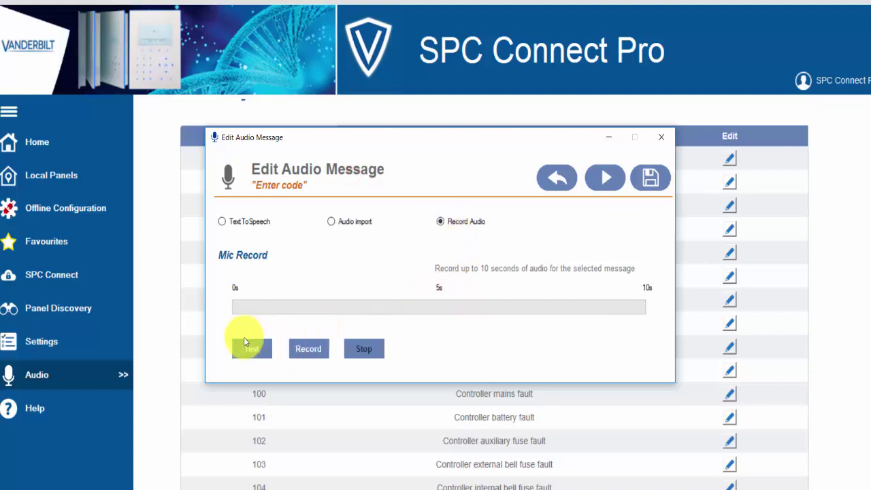
click(312, 351)
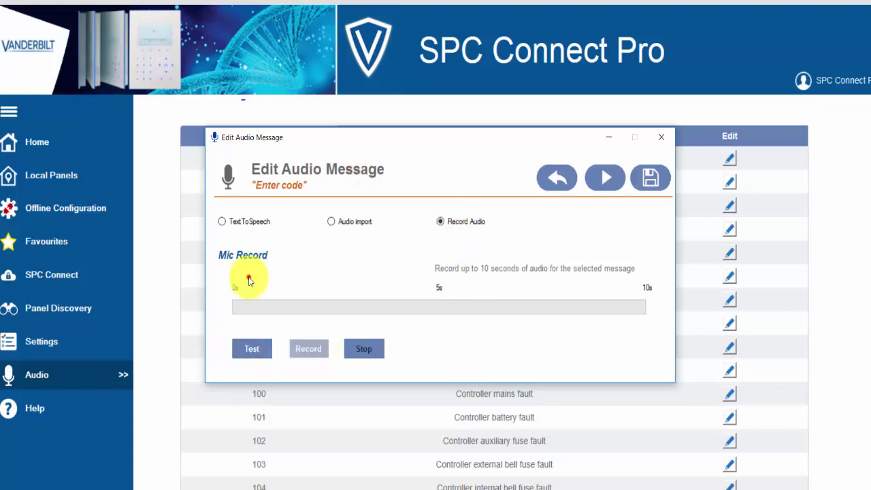
click(365, 350)
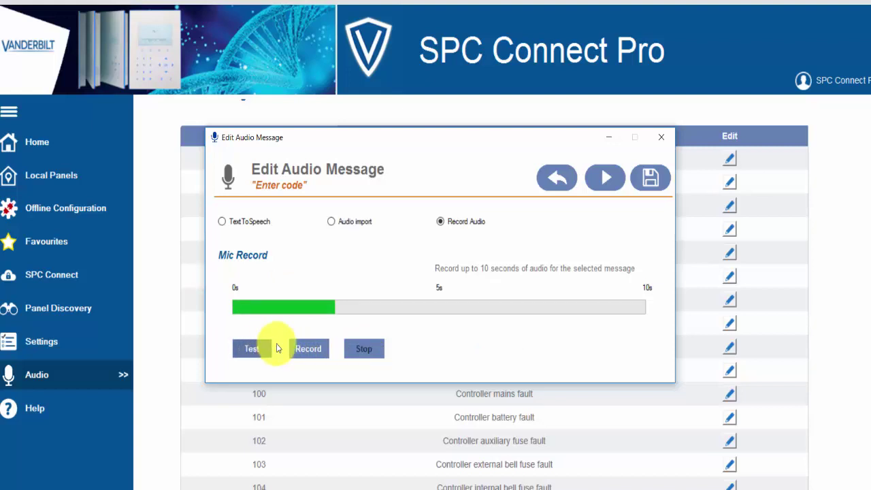
click(240, 226)
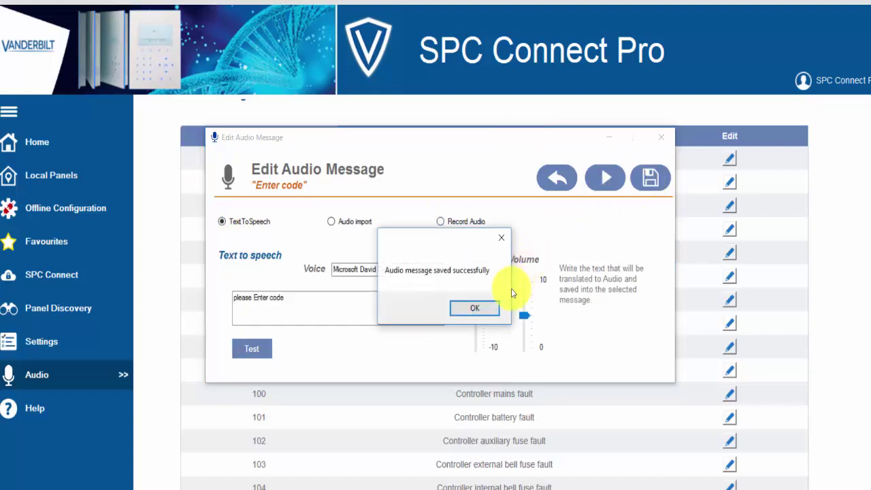
- Acknowledge the Enter code message save confirmation and close the message editor
key(Return)
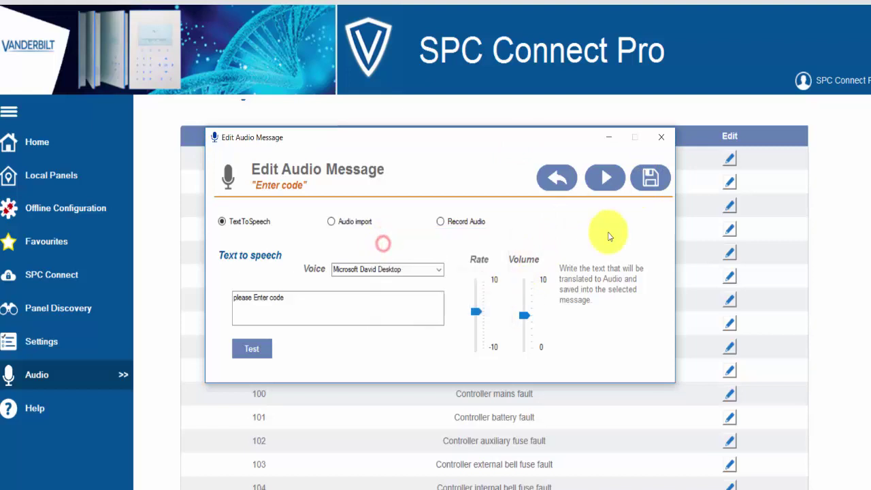
click(665, 136)
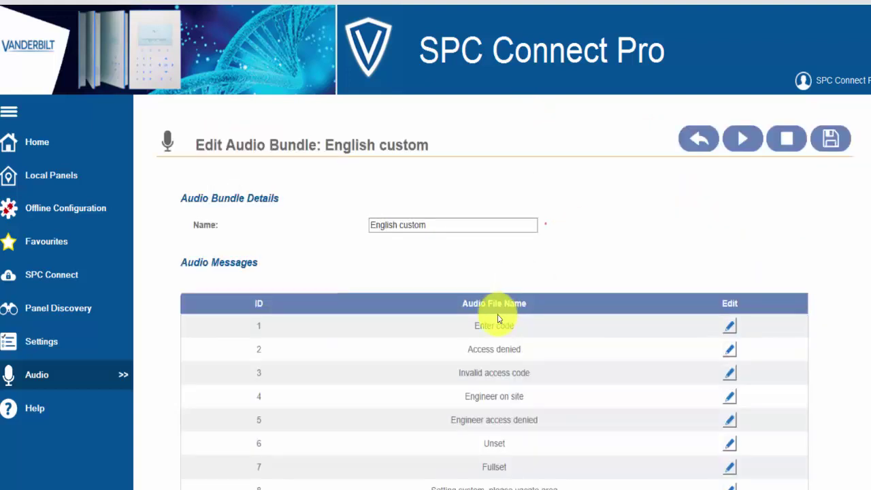
scroll(498, 319, down, 5)
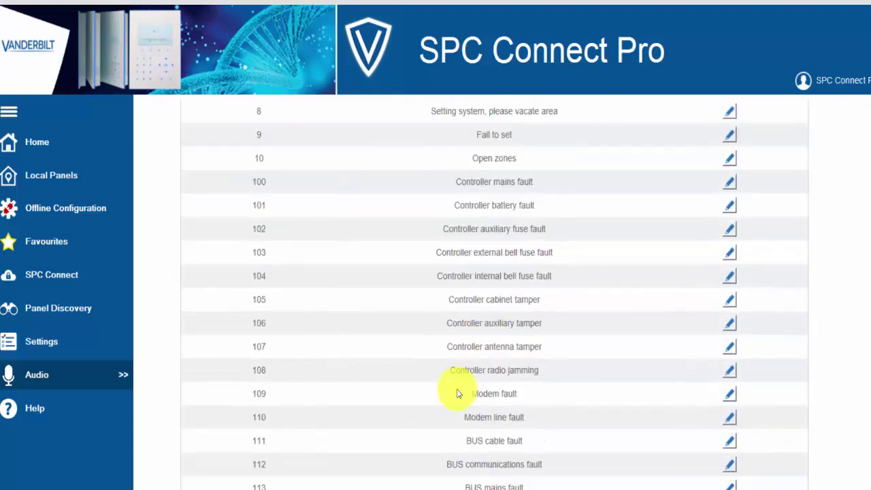
scroll(458, 391, up, 5)
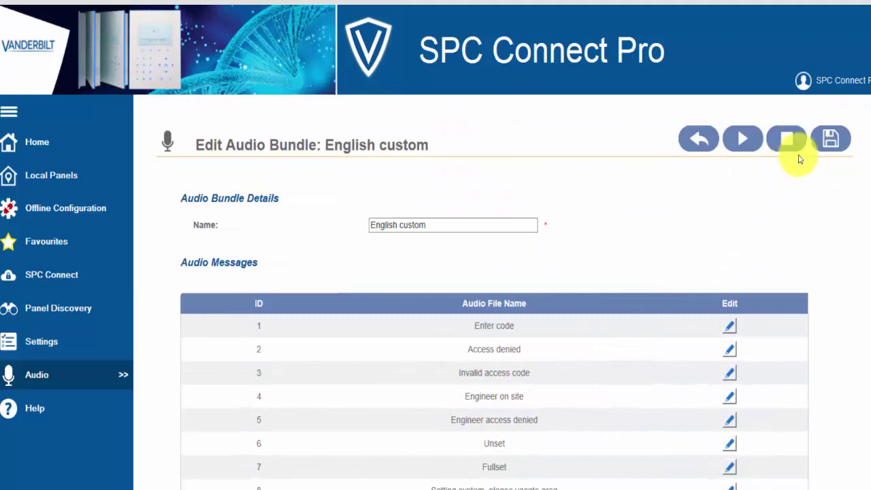
- Save the English custom audio bundle
click(825, 147)
scroll(461, 341, down, 5)
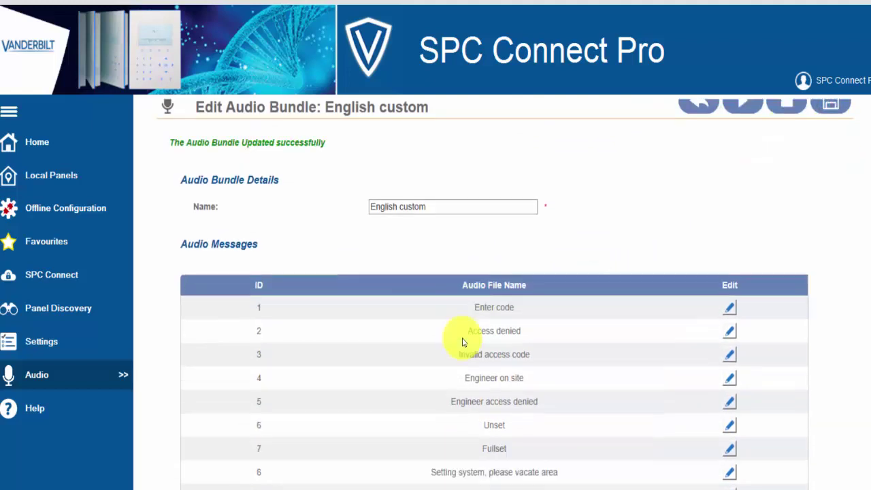
scroll(402, 409, down, 5)
scroll(400, 412, up, 5)
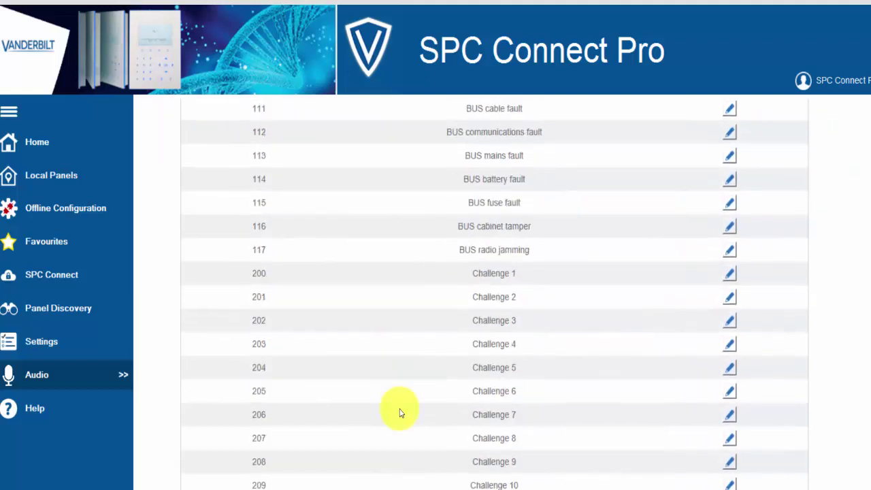
scroll(401, 412, up, 5)
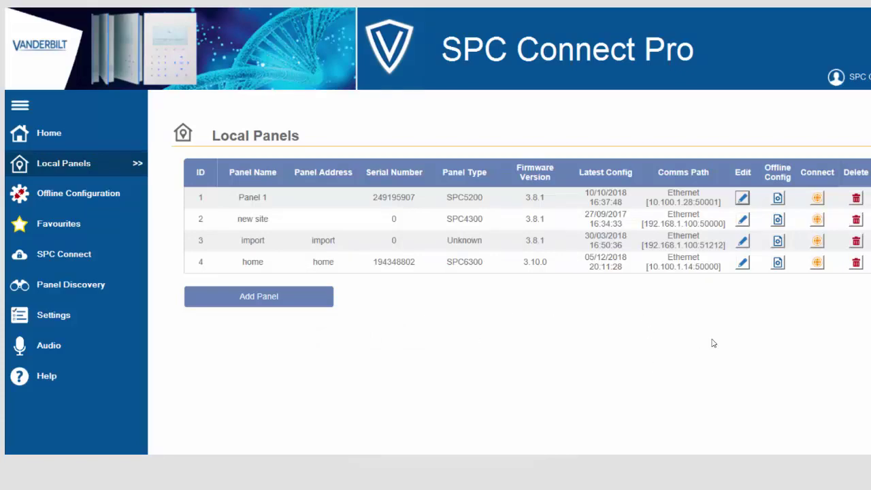
- Connect to the home panel at 10.100.1.14 and load English custom.rec onto it
click(817, 262)
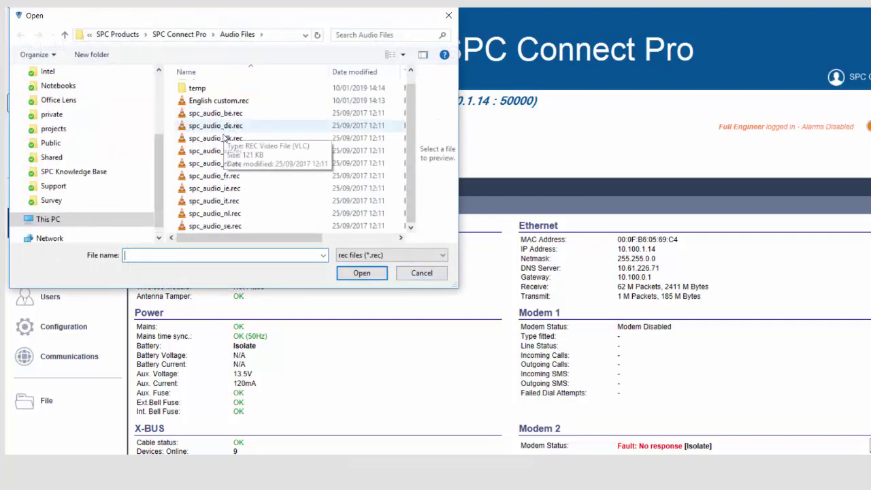
double_click(217, 114)
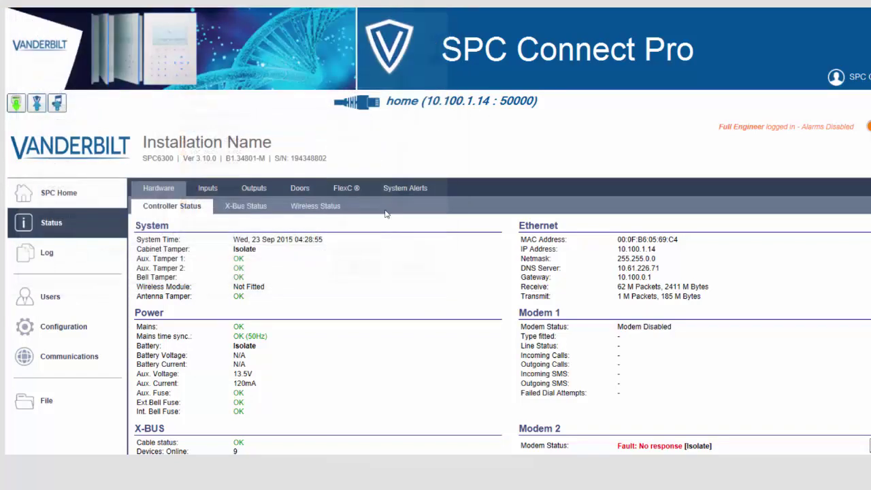